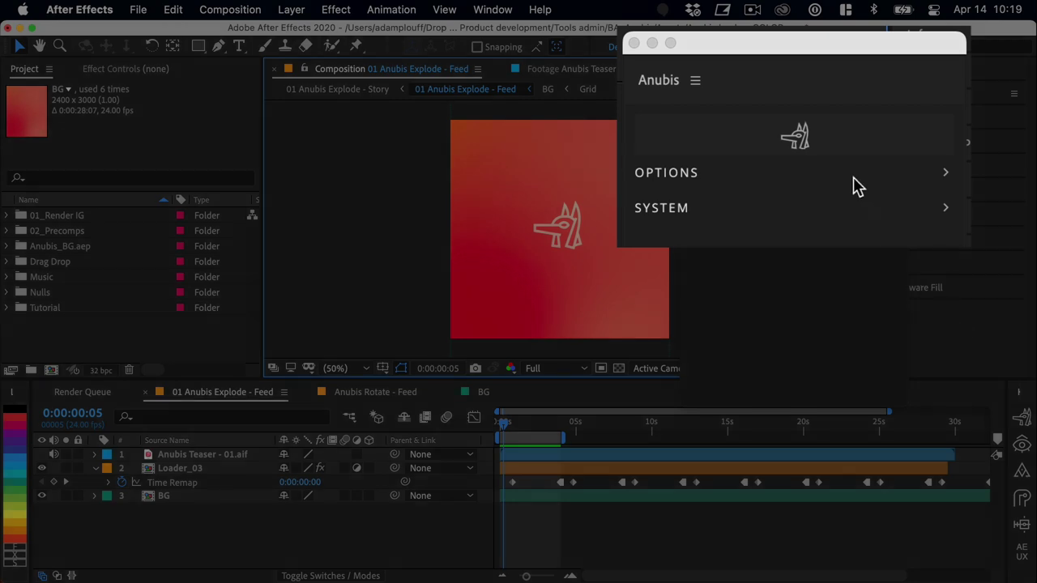
- Render 01 Anubis Explode - Feed to MP4 via Anubis, saving into the Assets folder
click(832, 159)
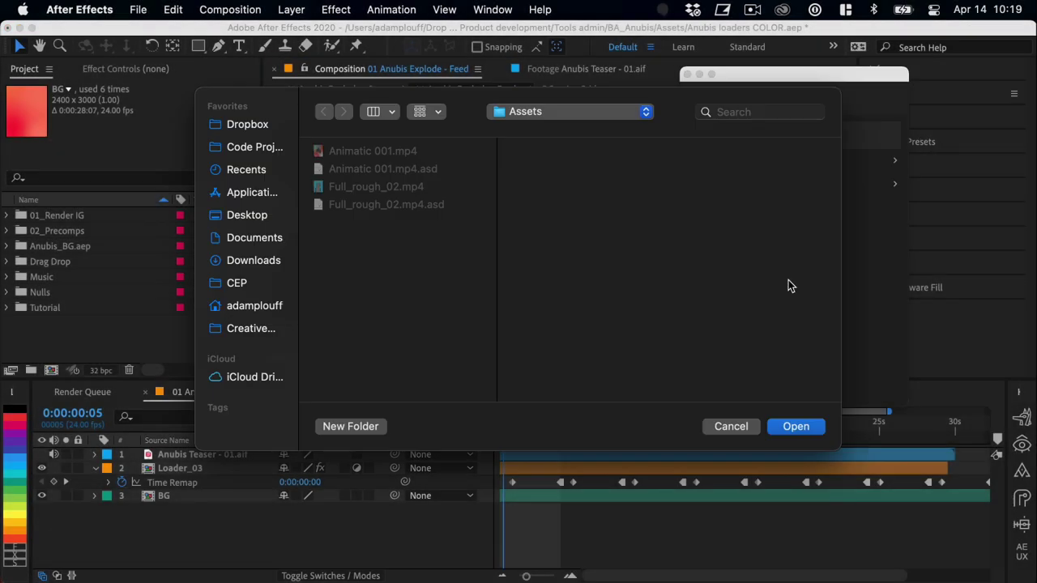
click(795, 426)
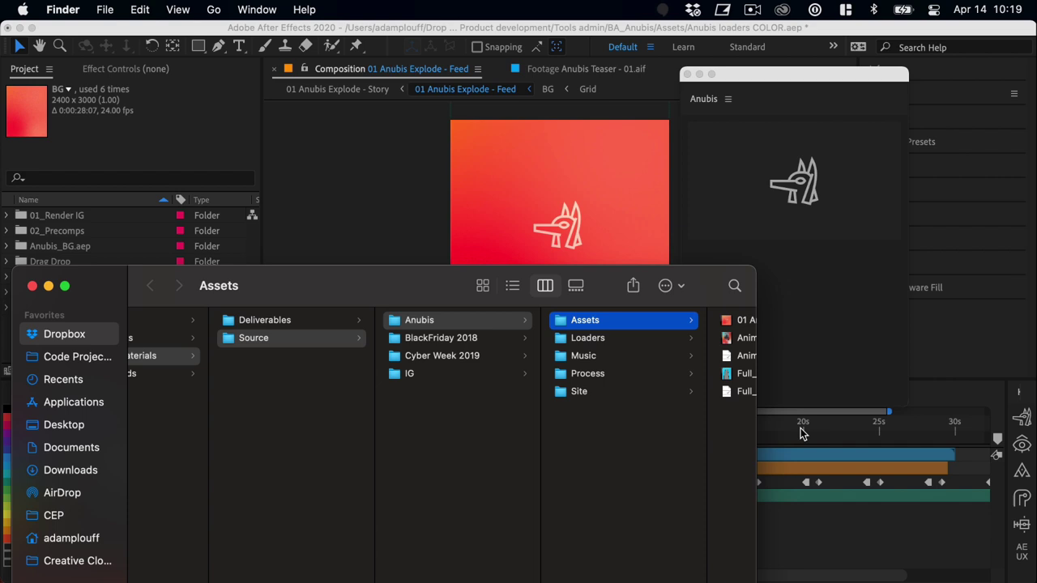
- Quick Look the 381 KB 01 Anubis Explode - Feed.mp4 in Assets, then return to After Effects
scroll(677, 441, right, 3)
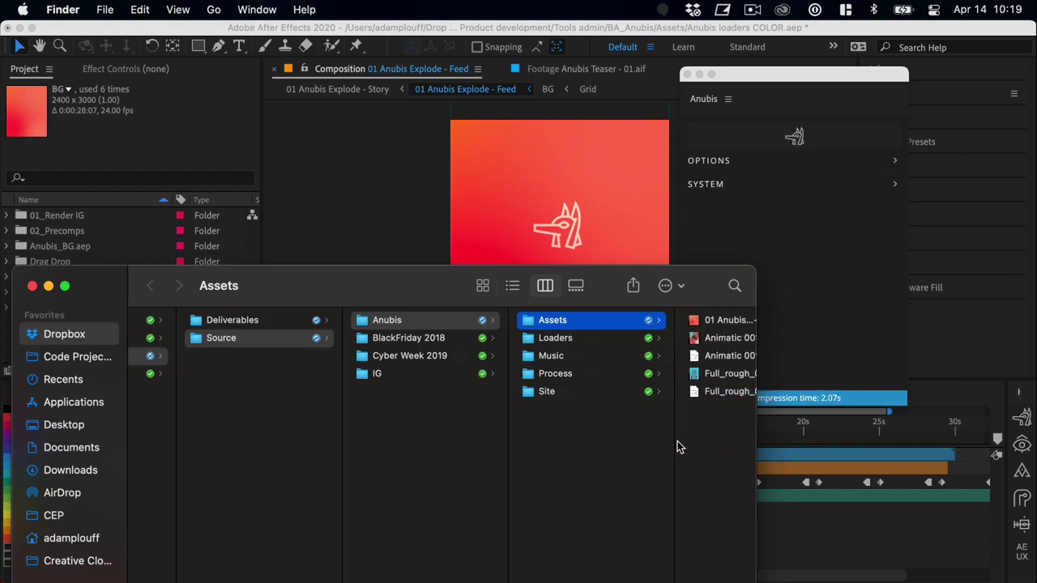
click(670, 324)
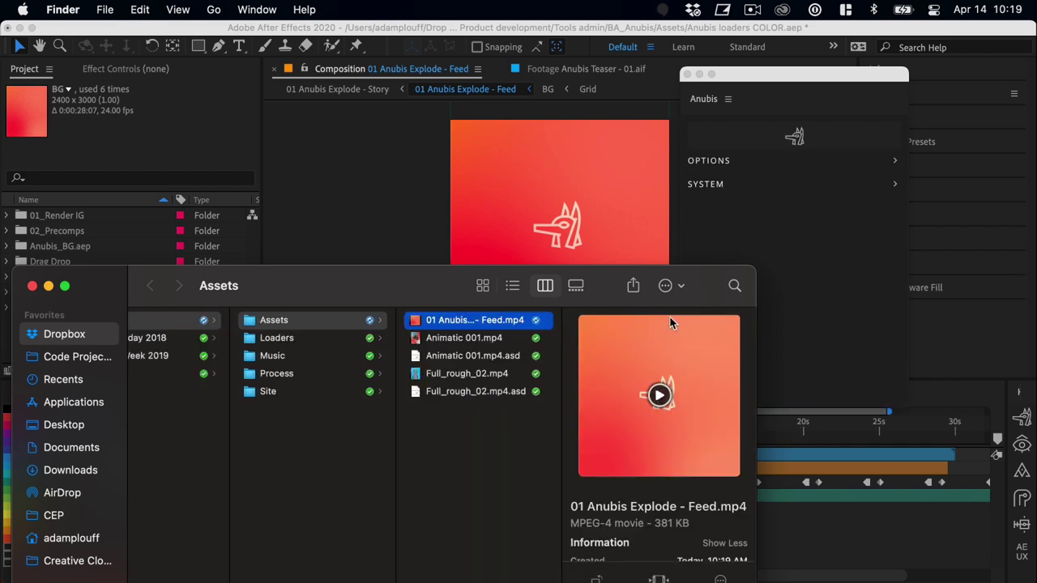
key(space)
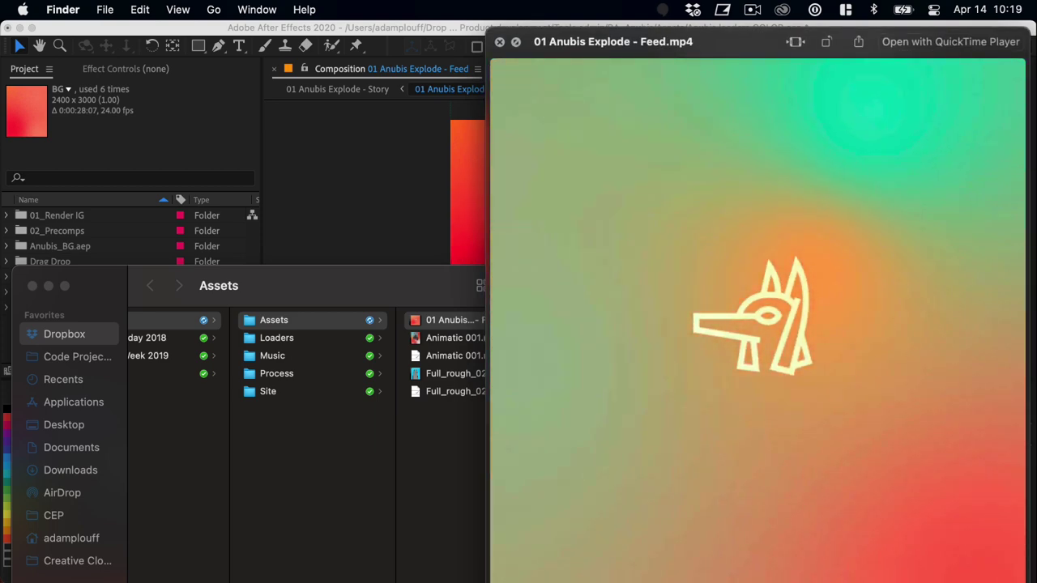
key(space)
click(778, 245)
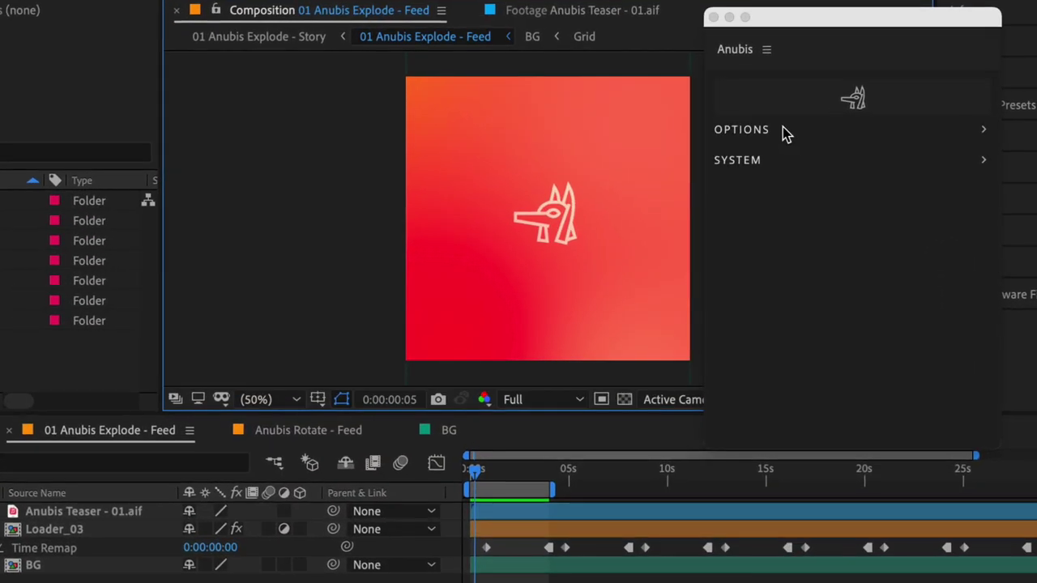
- Expand Anubis OPTIONS, enter 'File name' as output name, then clear it back to blank
click(740, 158)
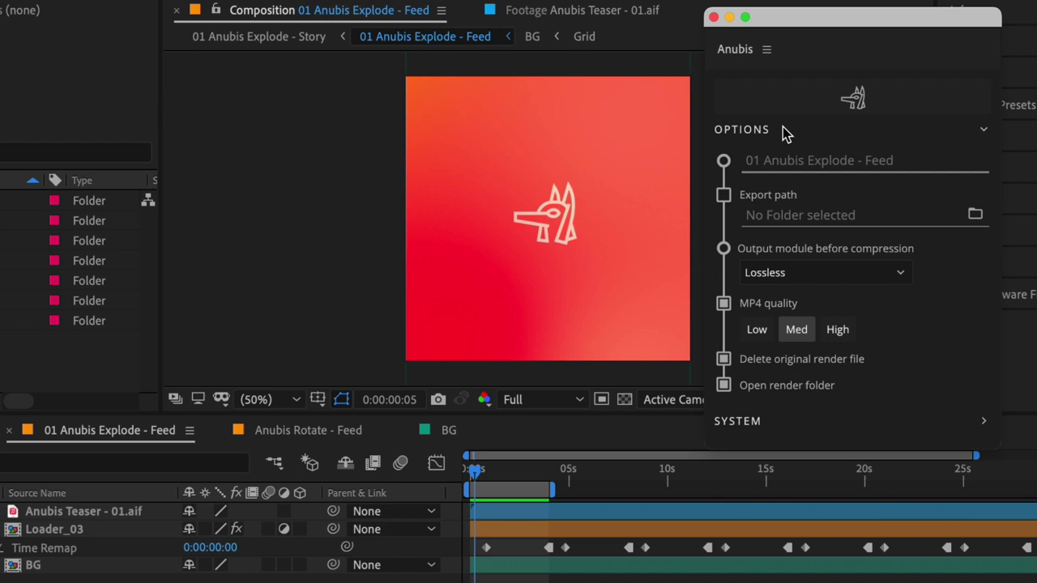
click(854, 161)
text(File )
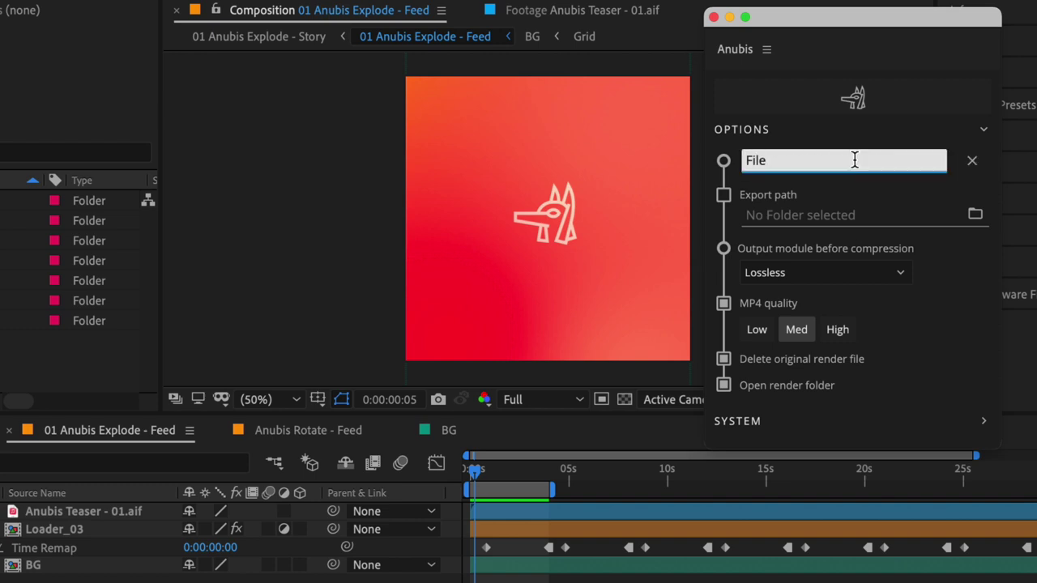
text(name)
key(Return)
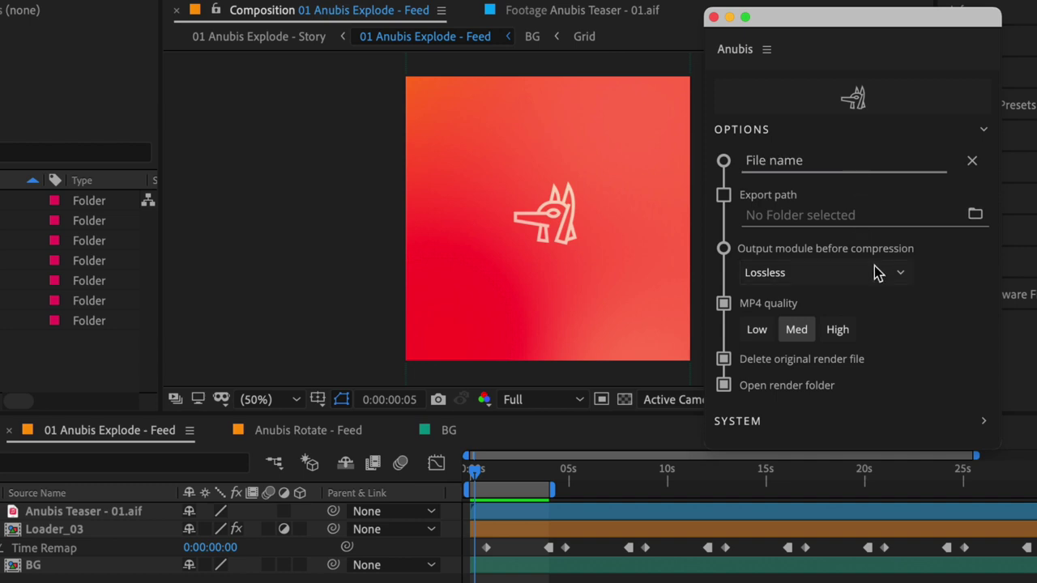
click(974, 162)
- Switch between Anubis Rotate, BG and 01 Anubis Explode comps to check the placeholder name
click(310, 430)
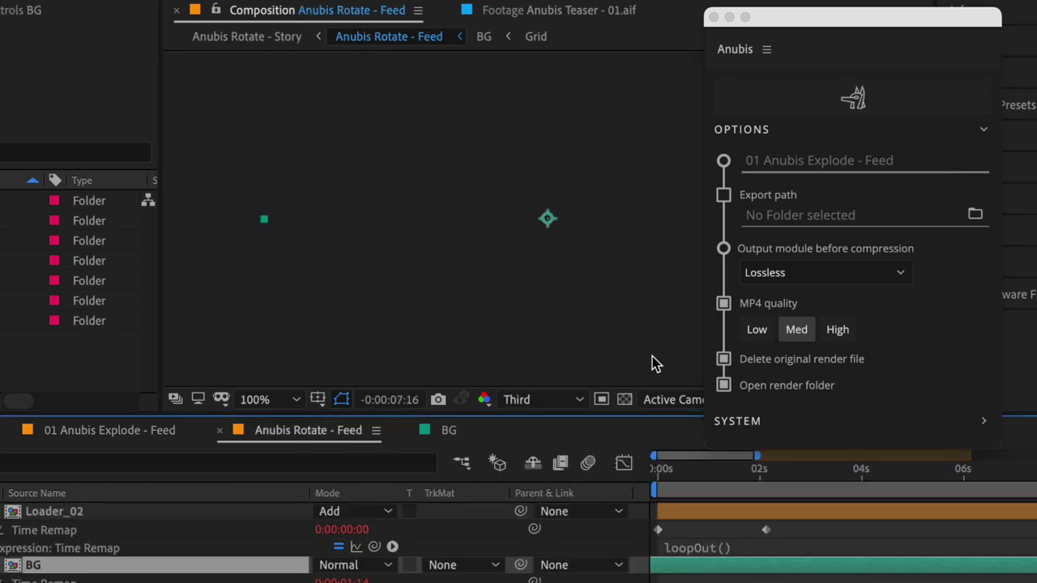
click(430, 430)
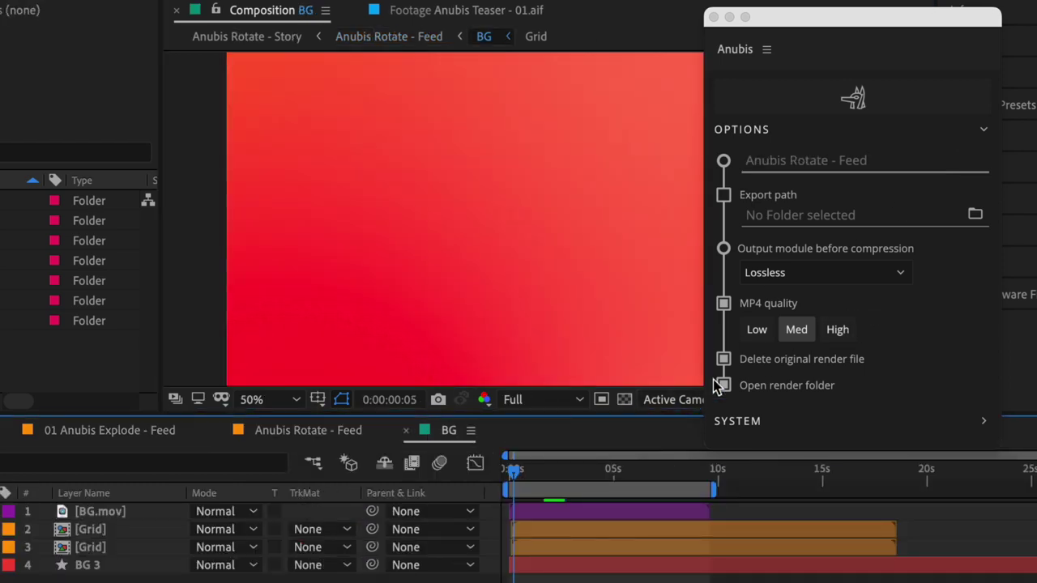
click(138, 432)
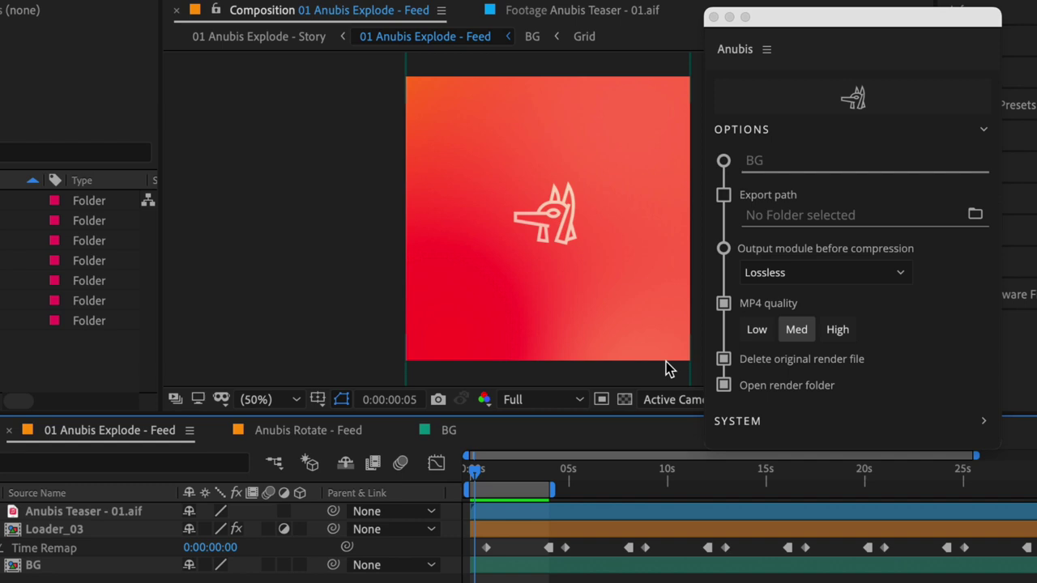
click(899, 217)
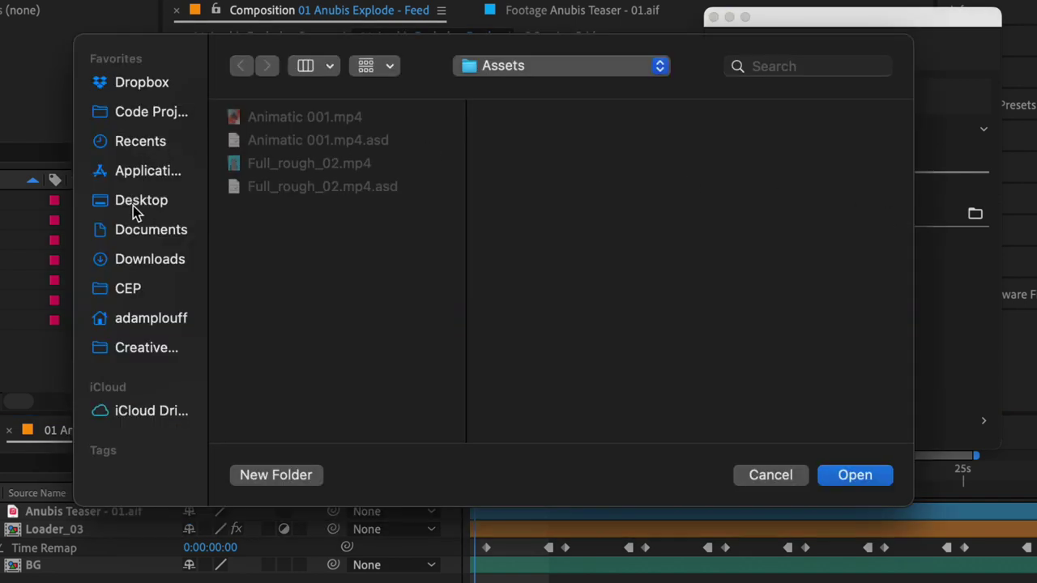
click(135, 206)
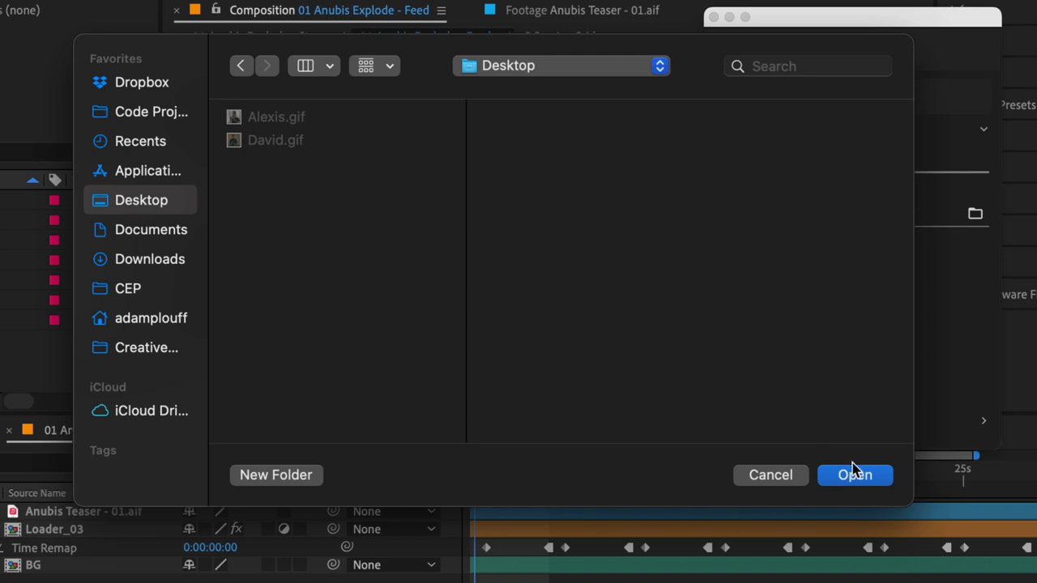
click(877, 475)
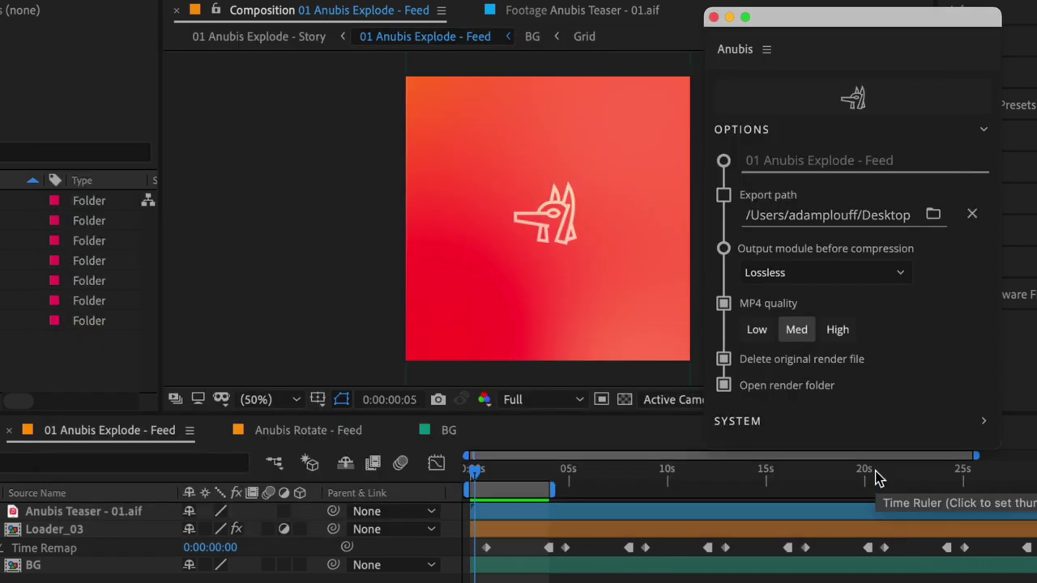
click(972, 213)
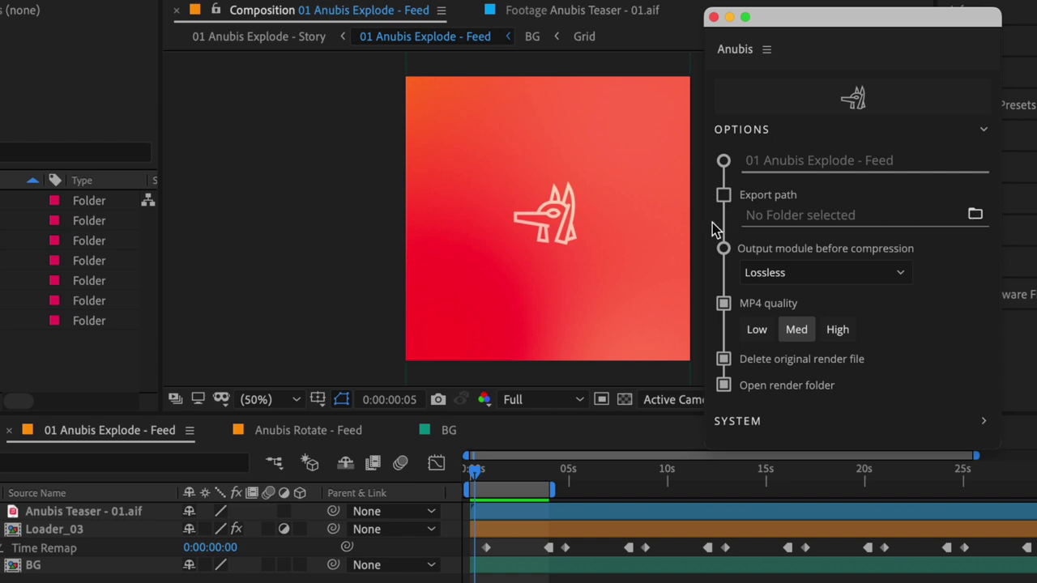
click(723, 197)
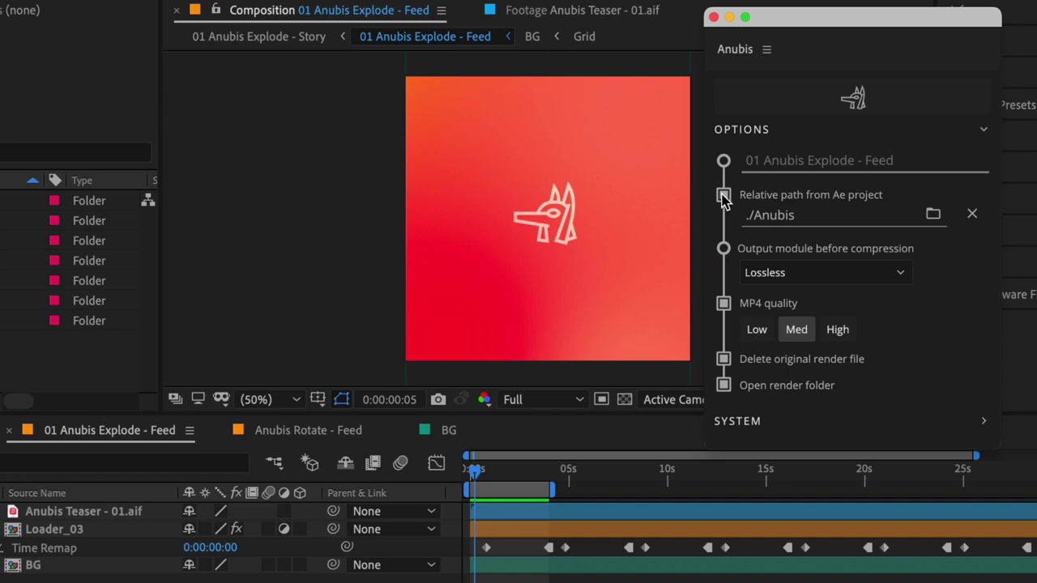
click(724, 197)
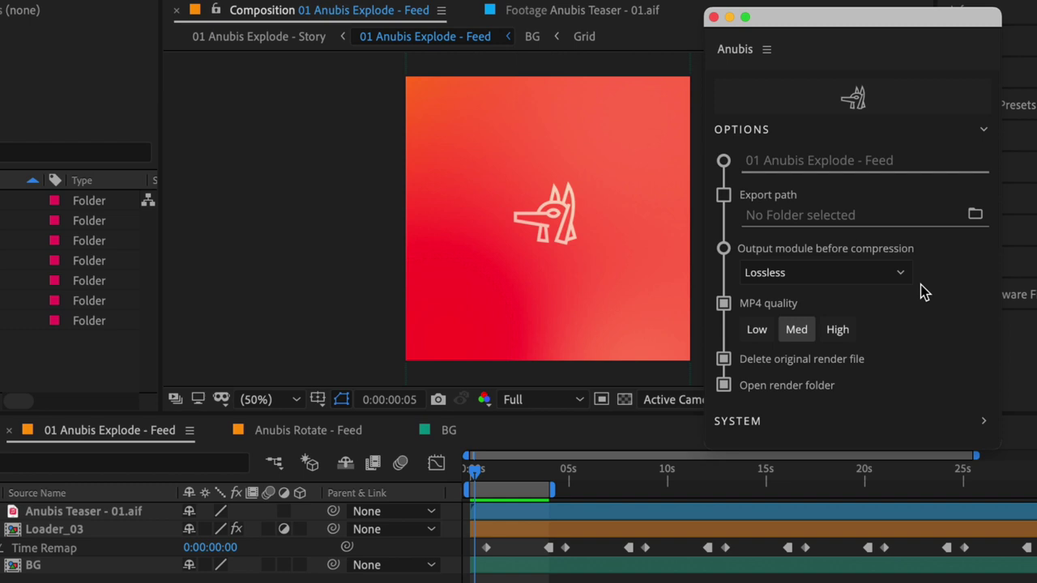
click(898, 275)
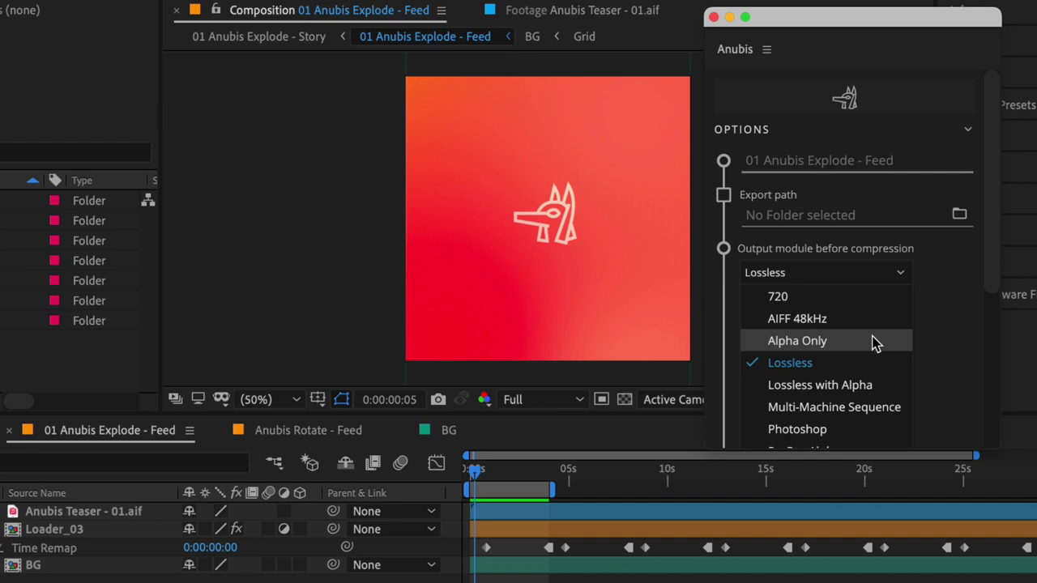
click(871, 364)
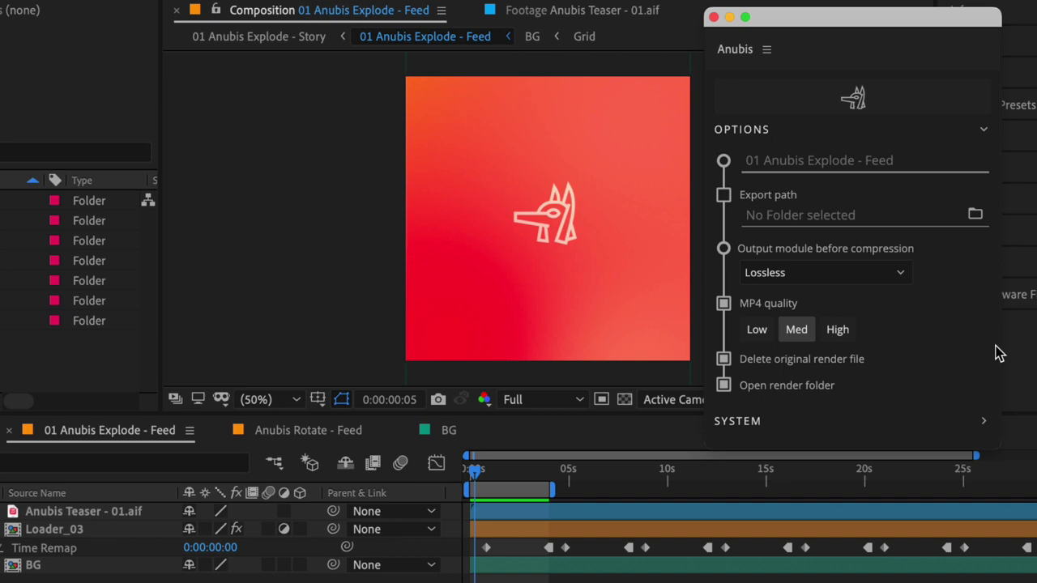
click(840, 329)
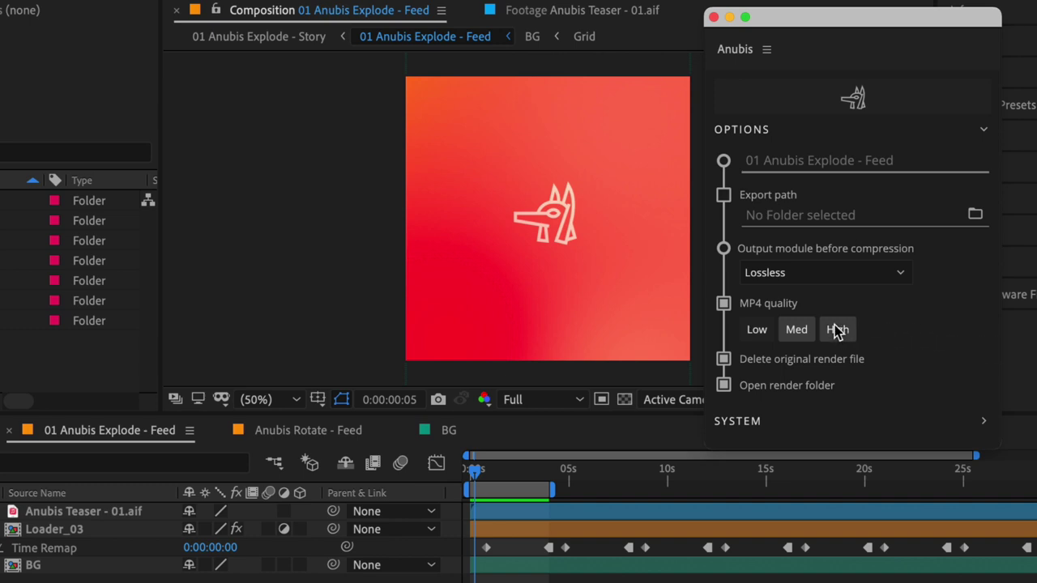
click(750, 334)
click(798, 333)
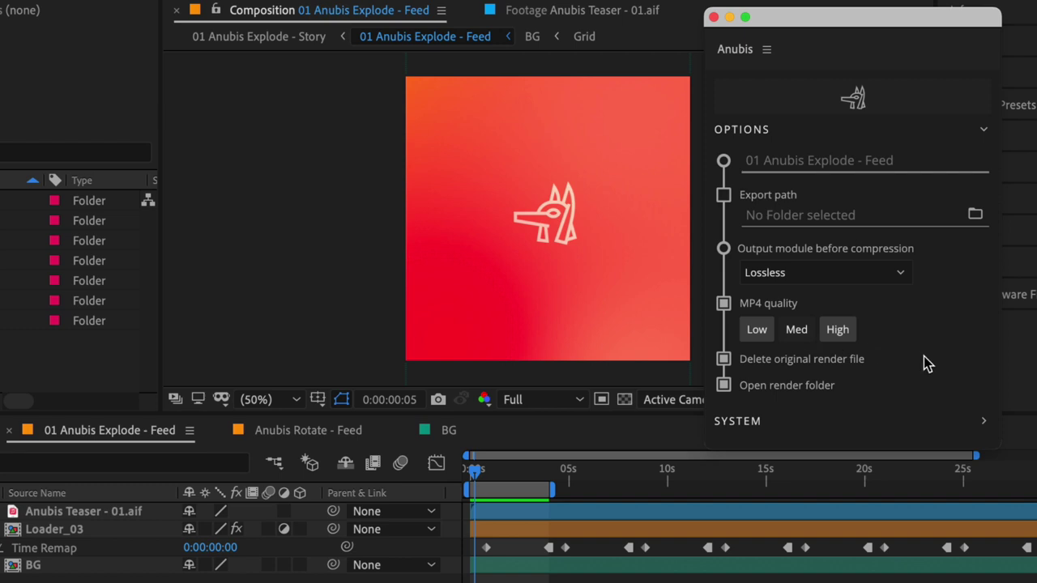
click(796, 330)
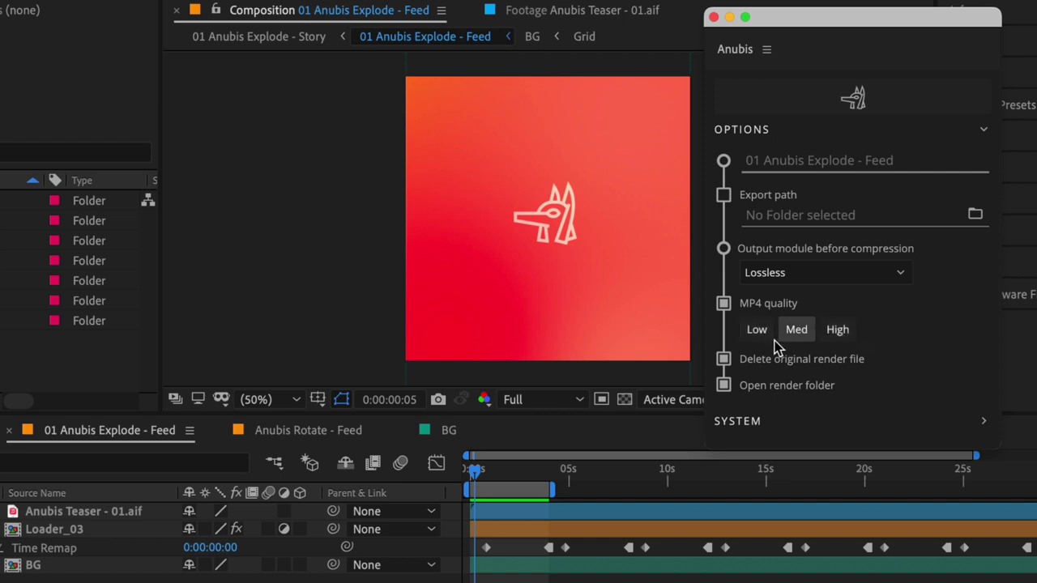
click(724, 303)
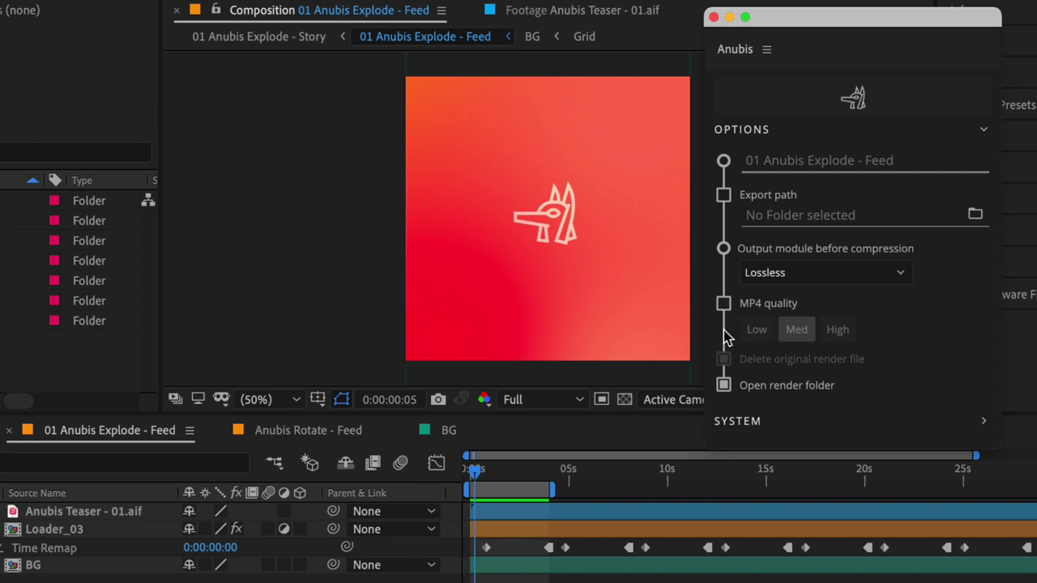
click(723, 305)
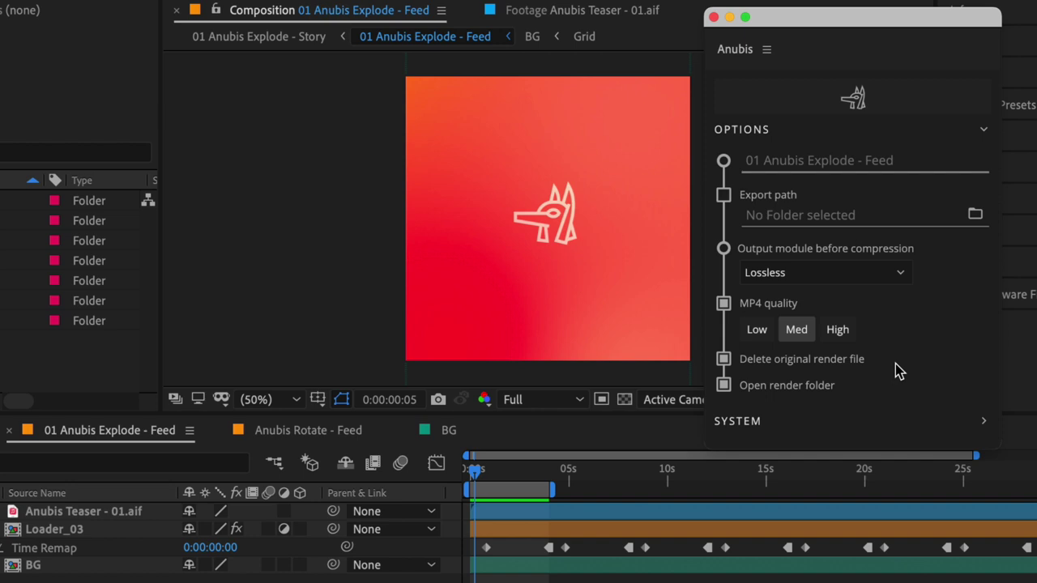
click(843, 364)
click(843, 360)
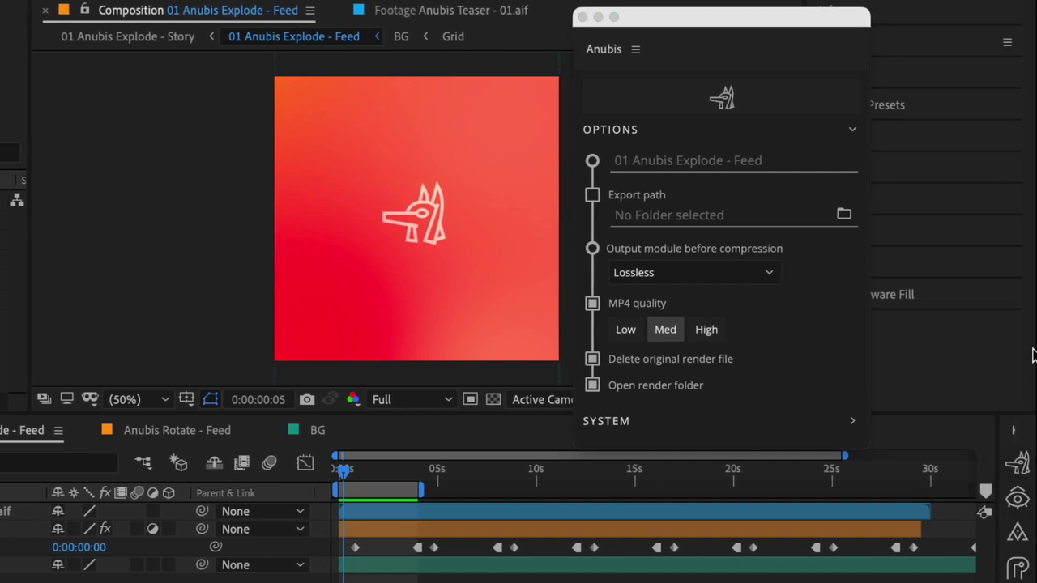
- Drag Alexis.gif and David.gif from the desktop onto the Anubis panel to produce MP4s
drag(1032, 355, 884, 334)
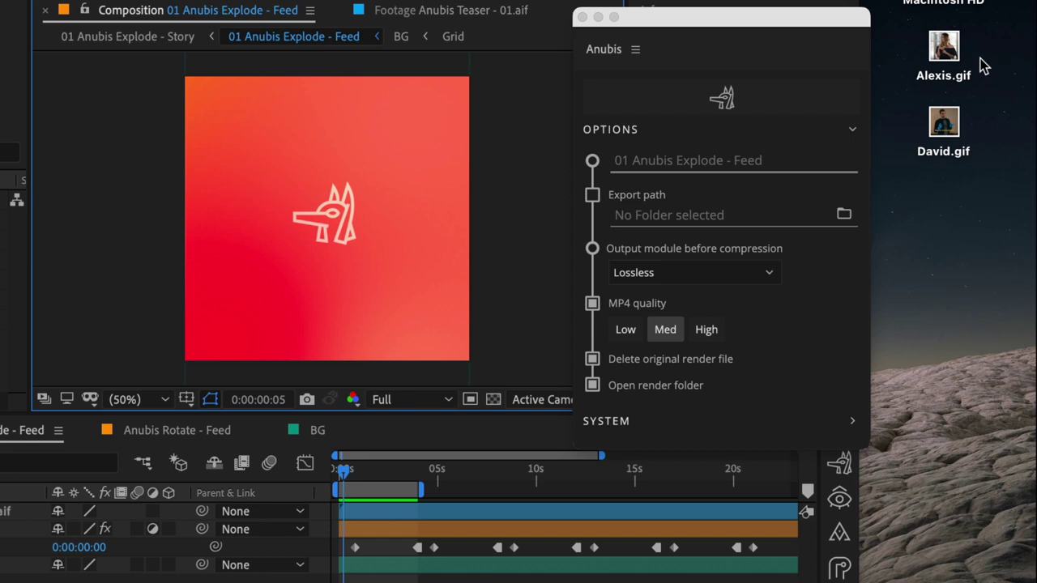
drag(984, 67, 924, 162)
drag(944, 121, 800, 272)
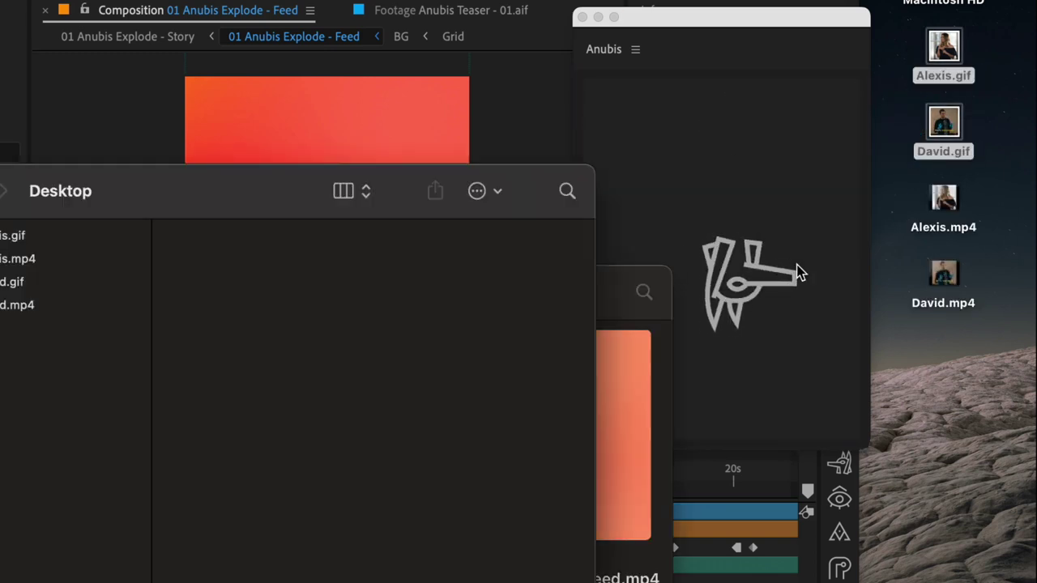
click(944, 203)
click(845, 359)
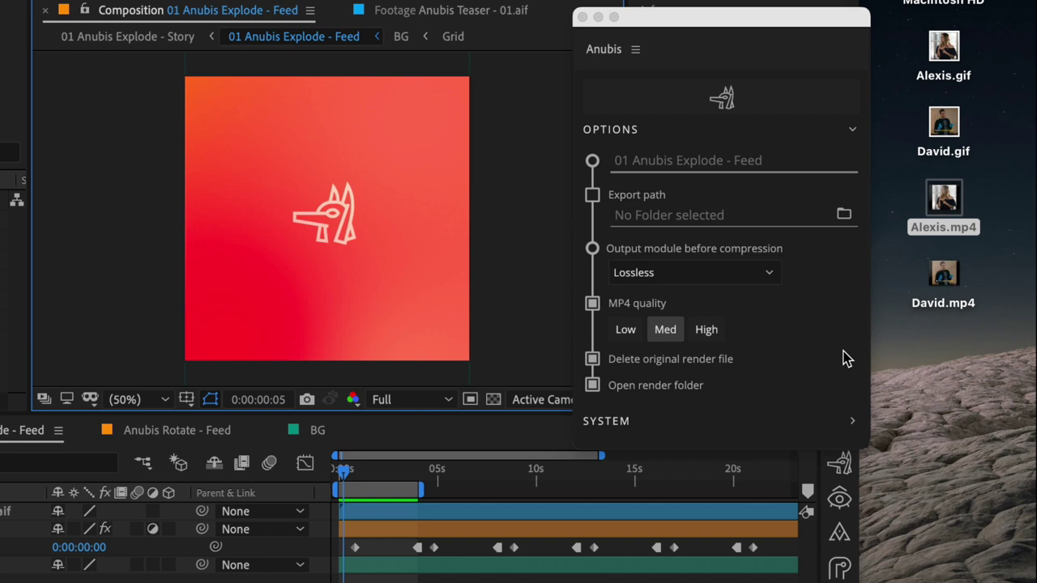
- Collapse OPTIONS and expand SYSTEM to show Anubis version 0.4.6 by Battle Axe Inc
click(675, 132)
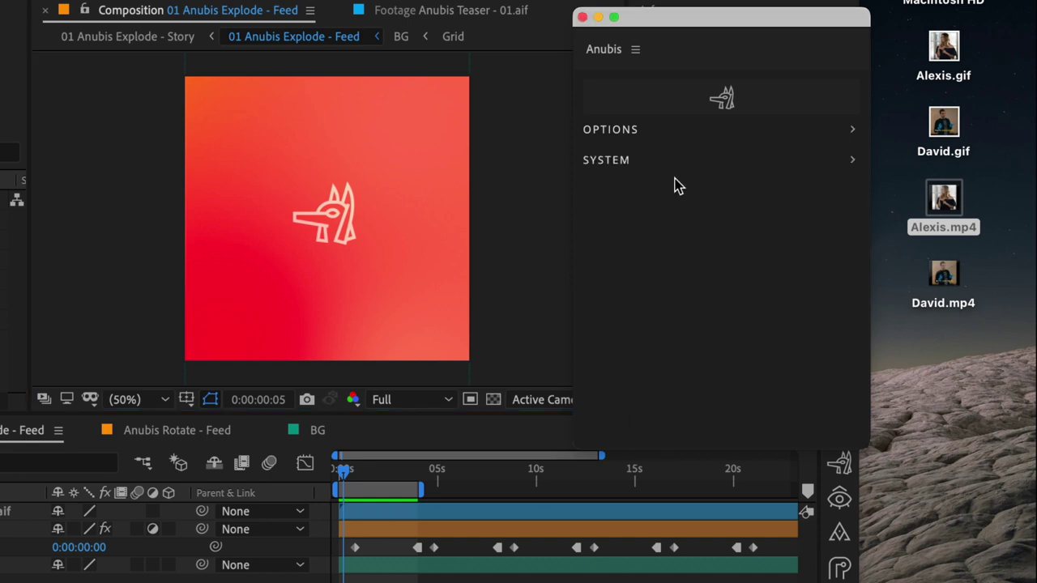
click(659, 165)
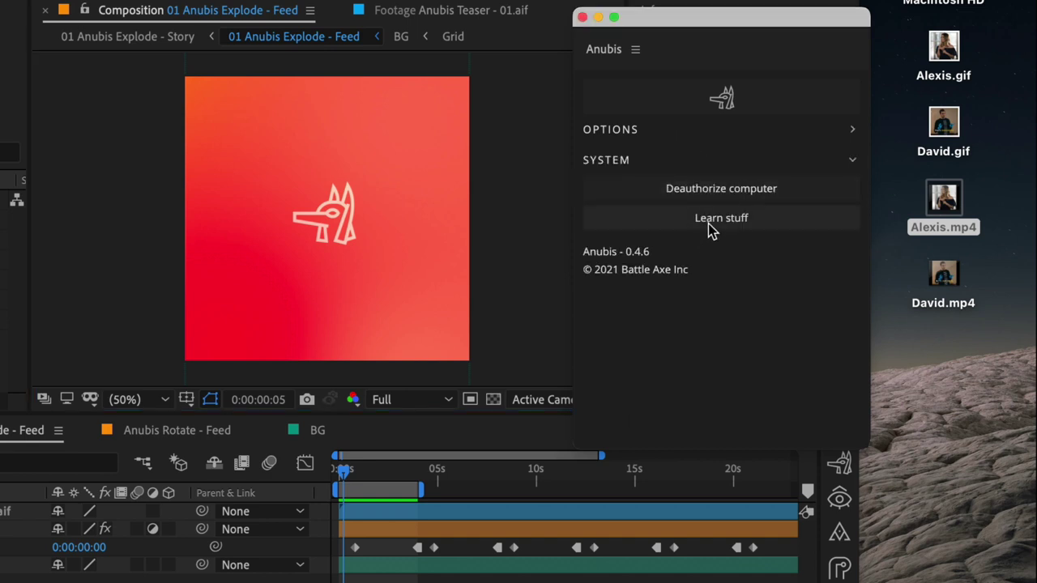